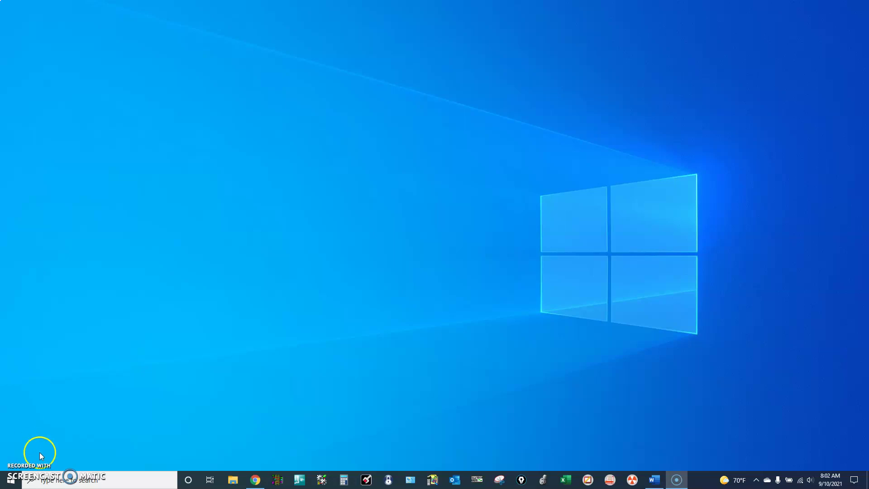
- Open Command Prompt from Windows search
left_click(55, 481)
type("cmd")
key("Return")
- Ping 192.168.0.90 (replies, 0% loss) and 192.168.0.95 (times out, 100% loss)
type("ping 192.168.0.90")
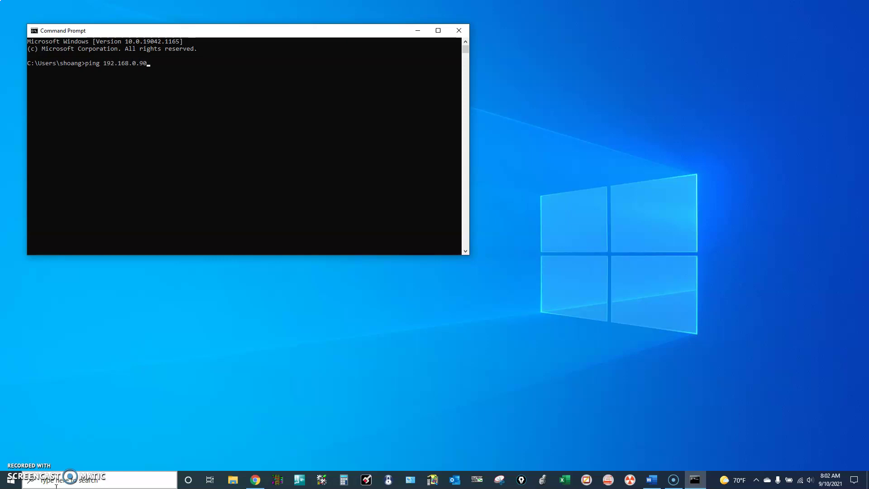
key("Return")
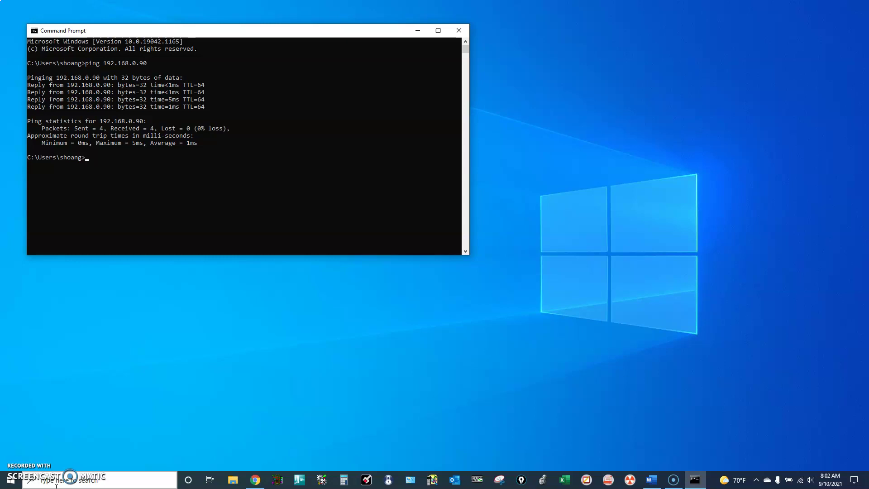
type("ping 192.168.0.95")
key("Return")
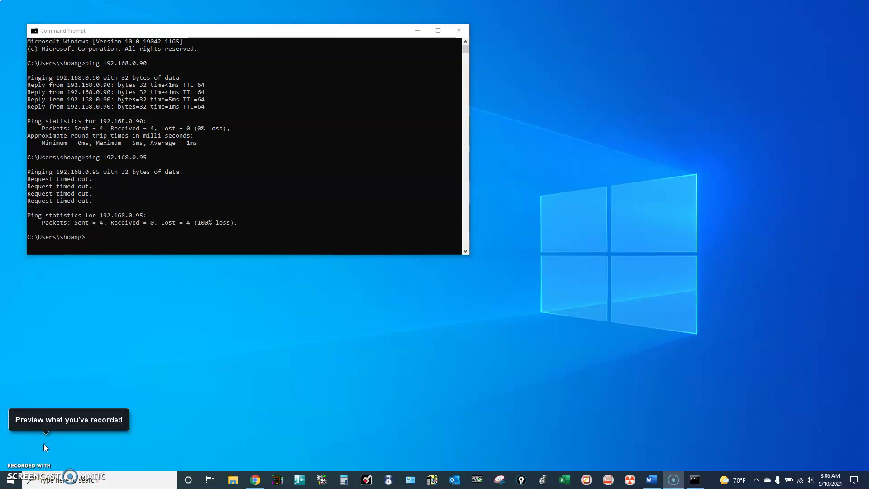
- Launch RSLinx Classic from the Recent list in the Start menu
left_click(71, 479)
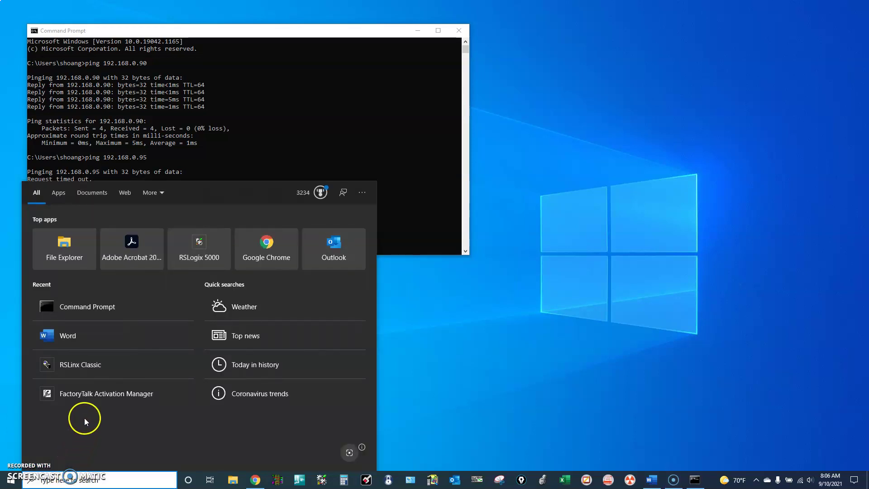
left_click(94, 364)
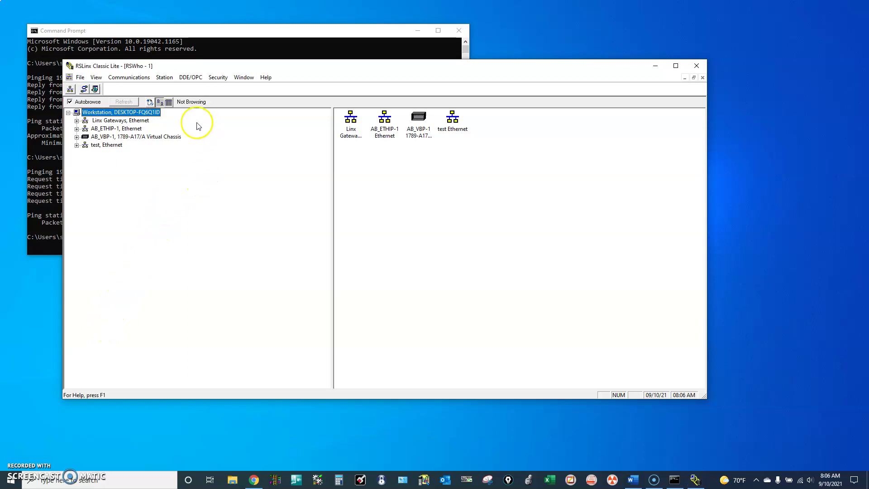
- In Configure Drivers, add a new Ethernet devices driver named MANUAL_IP
left_click(146, 78)
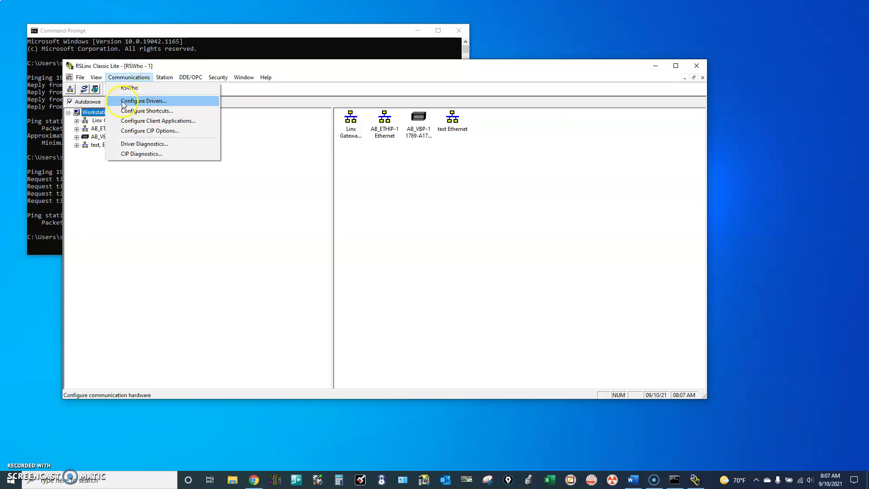
left_click(155, 103)
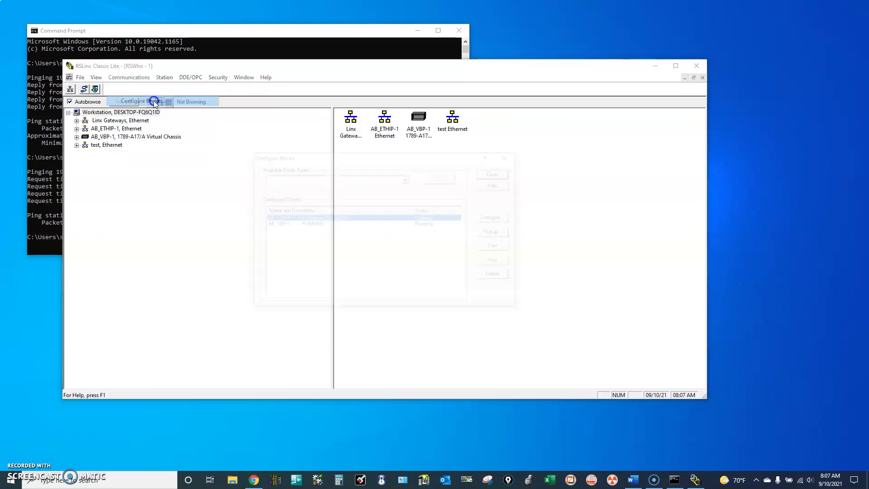
left_click(406, 178)
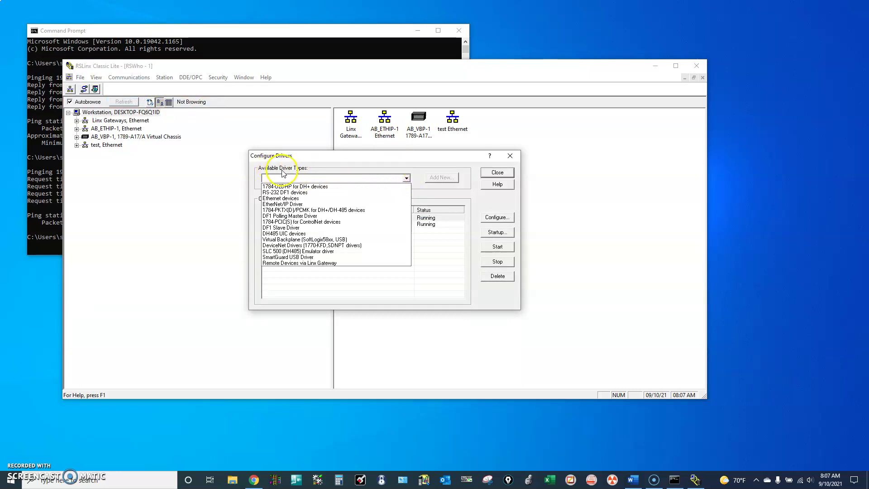
left_click(279, 199)
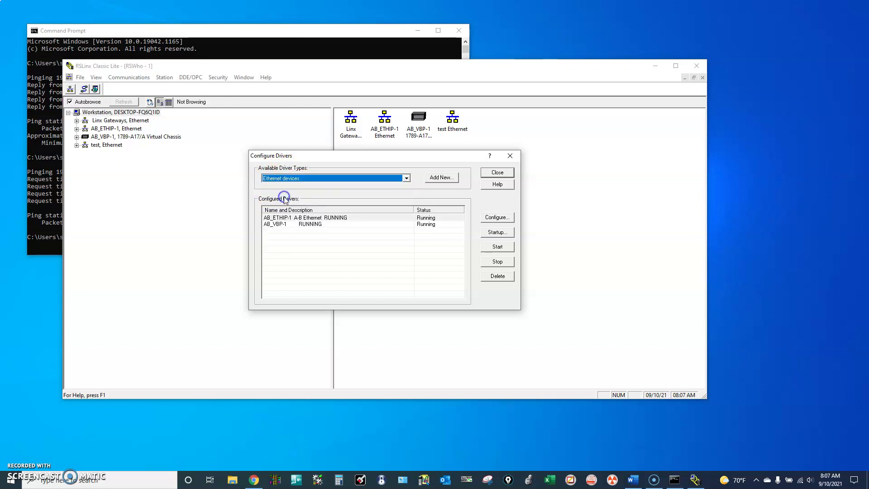
left_click(443, 180)
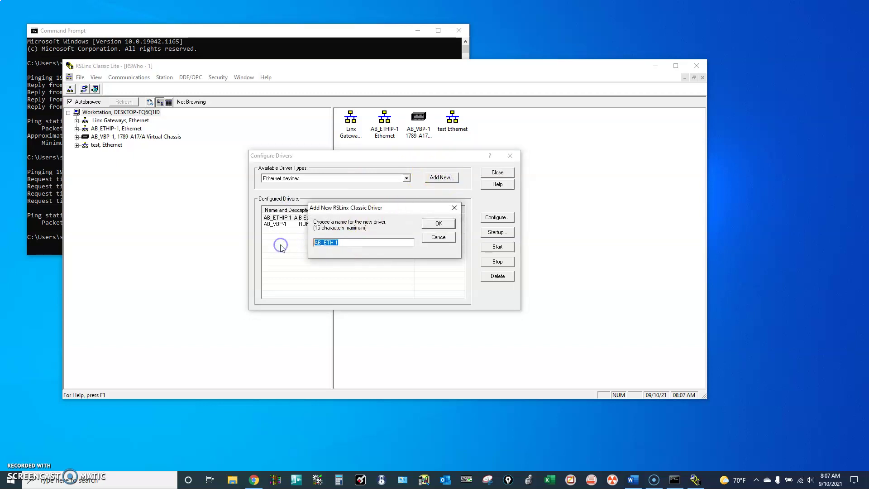
type("M")
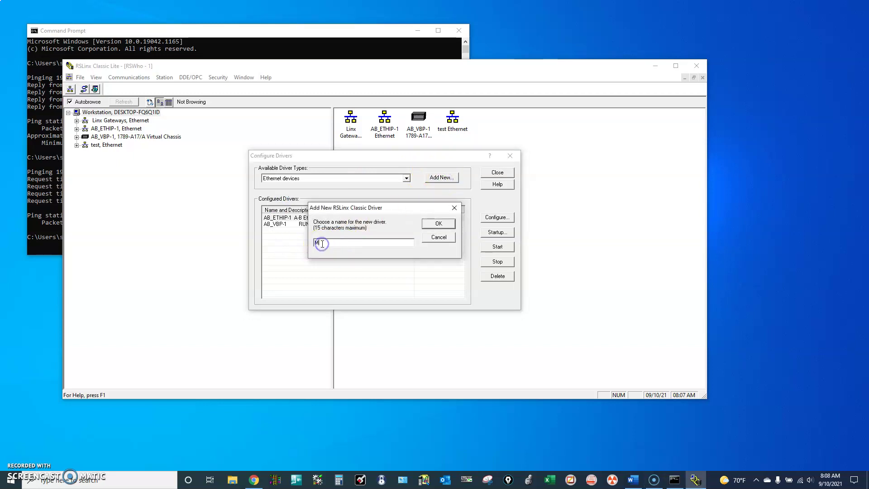
type("ANUAL_IP")
- Map MANUAL_IP station 0 to 192.168.0.90 and station 1 to 192.168.0.95, then save
left_click(443, 224)
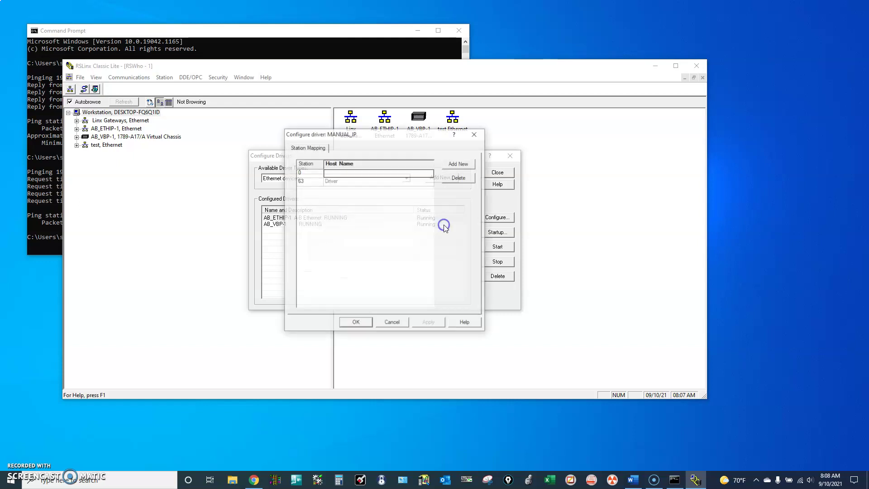
left_click(379, 174)
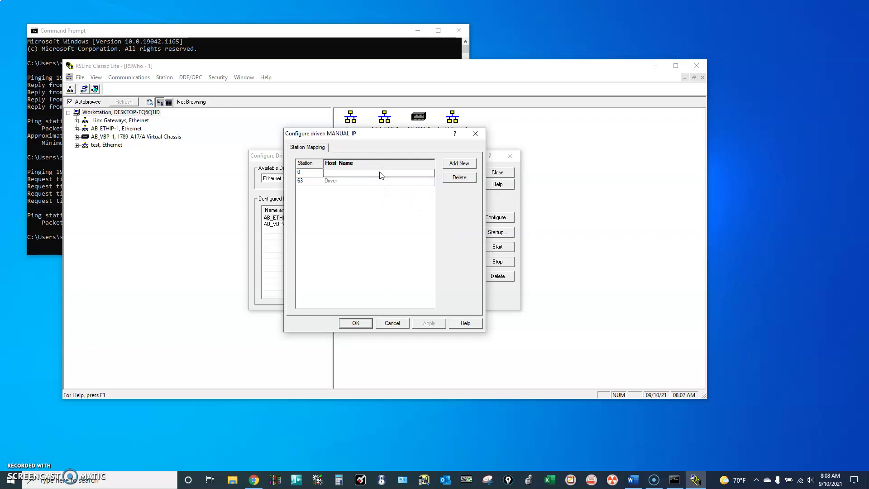
type("192.168.0.90")
key("Return")
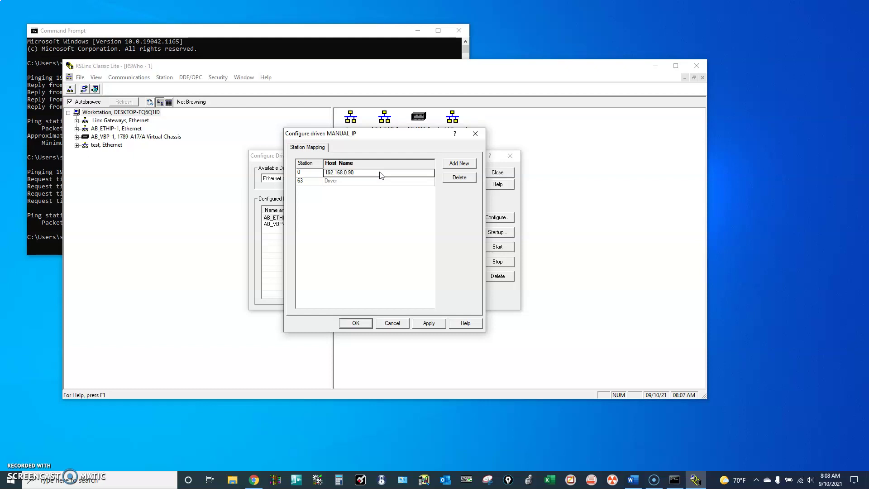
left_click(452, 162)
left_click(345, 182)
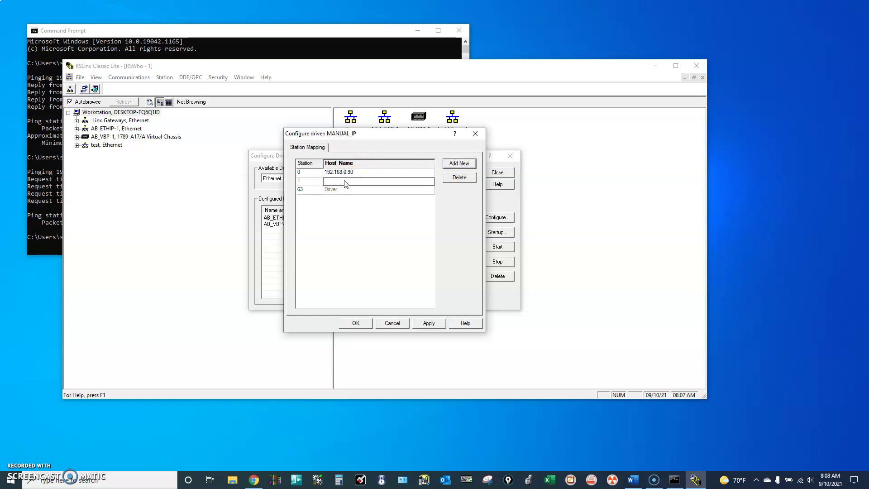
type("192.168.0.95")
left_click(356, 322)
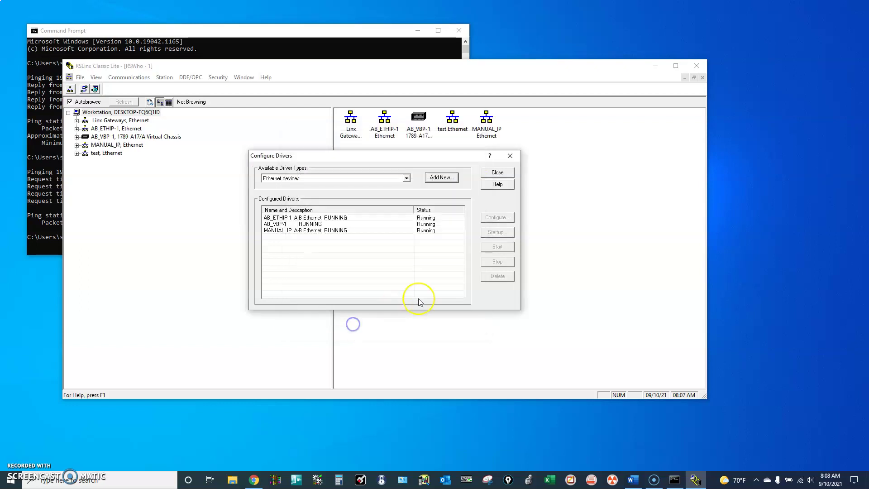
- Expand MANUAL_IP in RSWho to view the 1769-L33ER at 192.168.0.90 and unrecognized 192.168.0.95
left_click(497, 172)
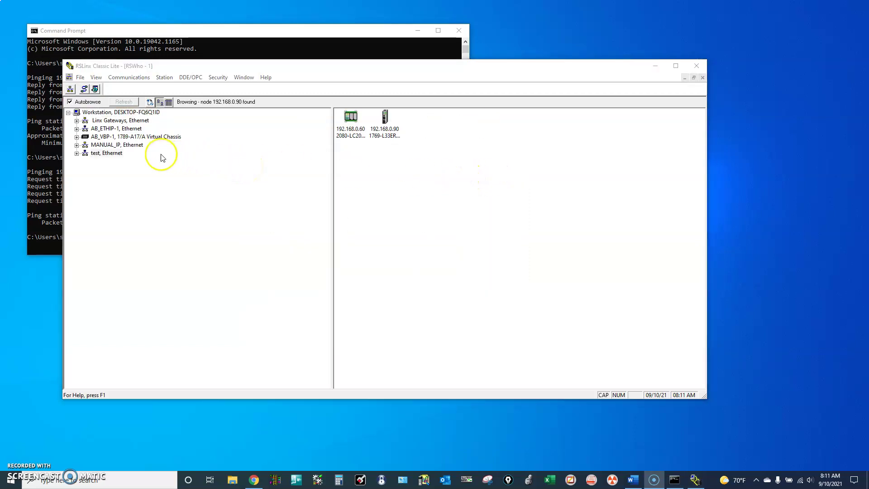
left_click(107, 145)
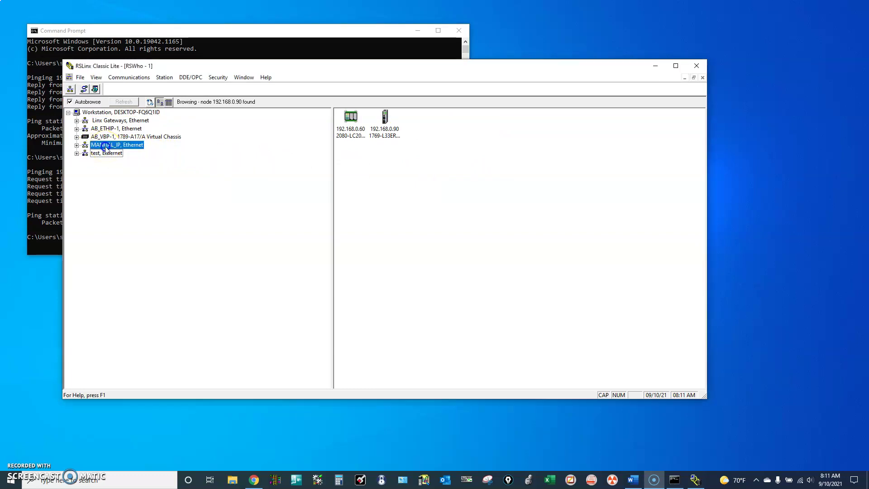
left_click(77, 146)
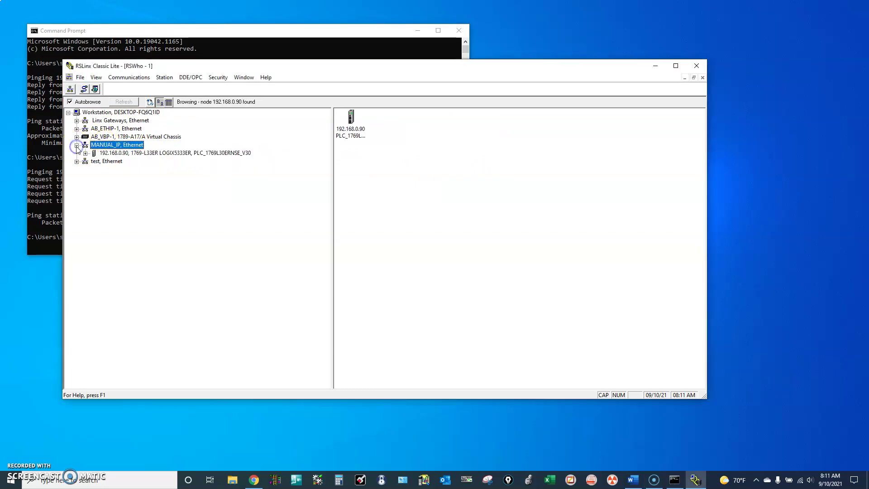
left_click(140, 152)
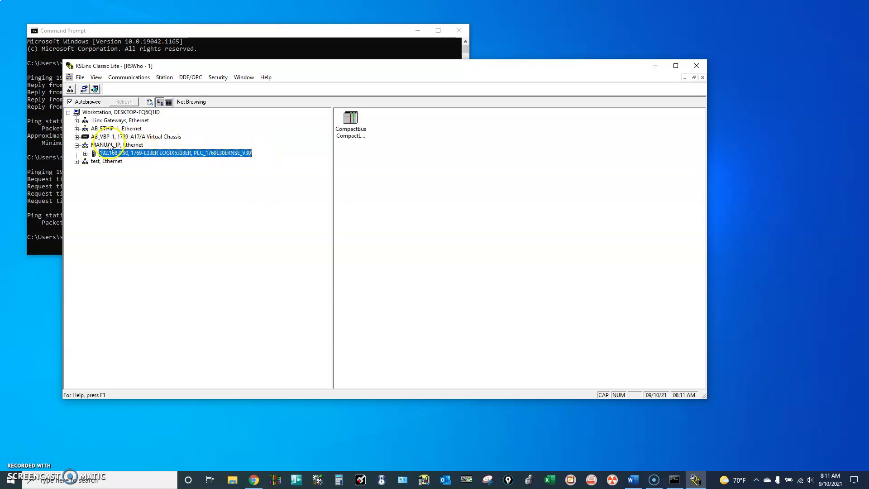
left_click(78, 147)
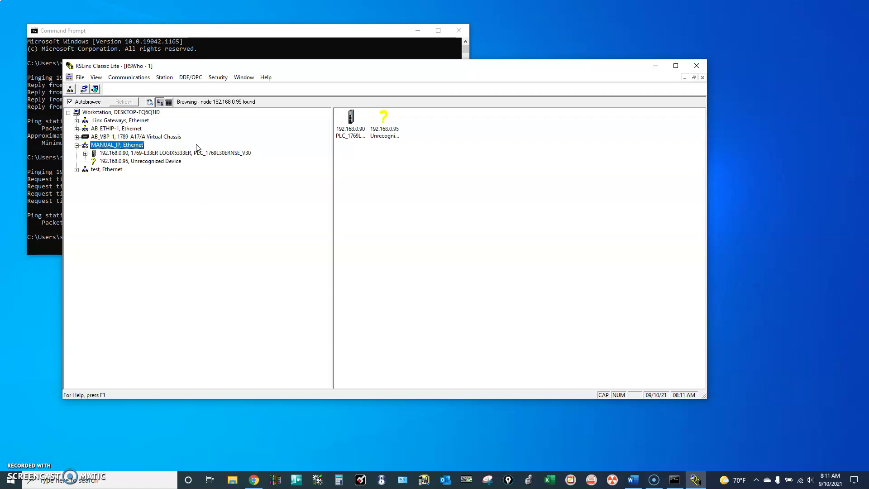
left_click(109, 161)
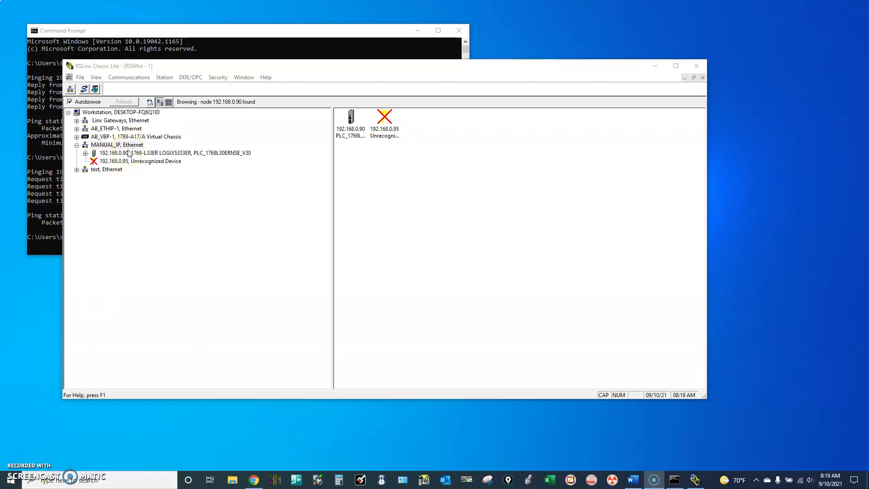
- Reopen the MANUAL_IP driver configuration and add station 2 with host 192.168.0.97
left_click(129, 144)
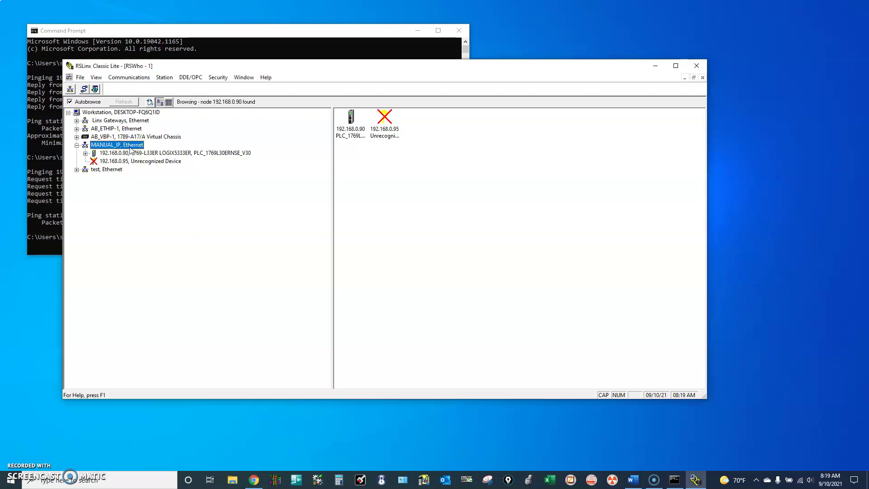
right_click(130, 146)
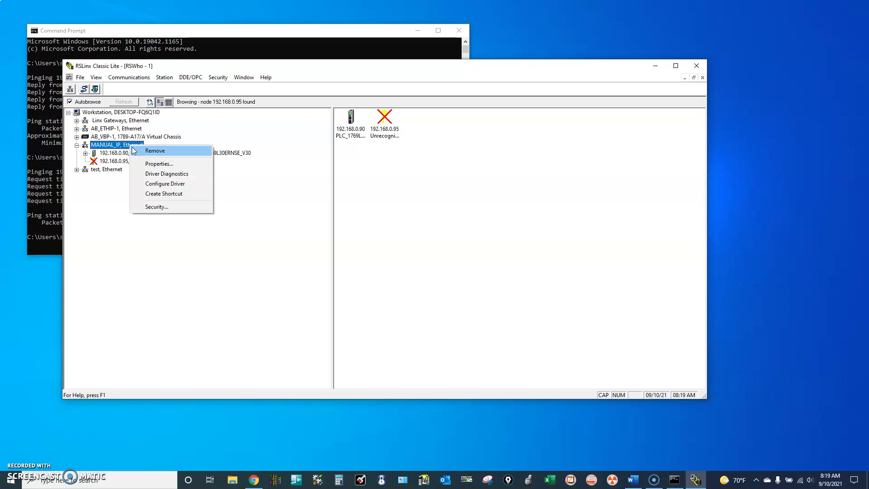
left_click(174, 184)
left_click(348, 190)
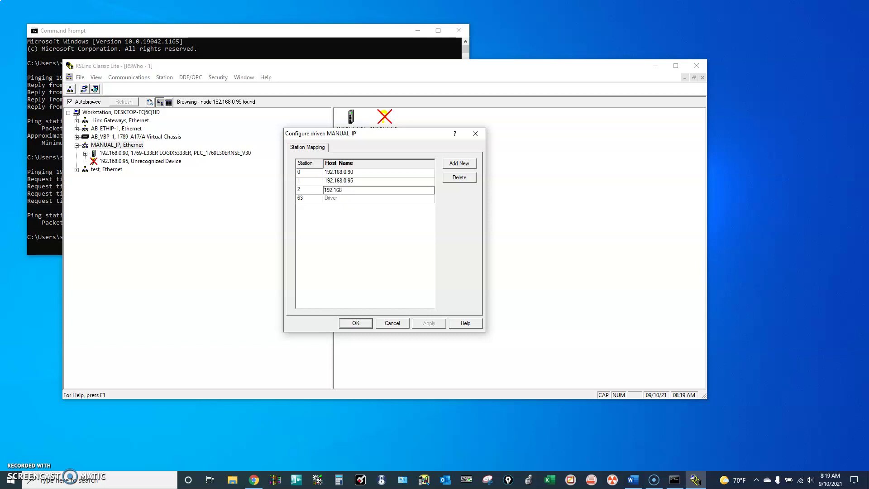
type("192.168.0.97")
- Save the updated mapping and select the new unrecognized 192.168.0.97 entry in RSWho
left_click(354, 321)
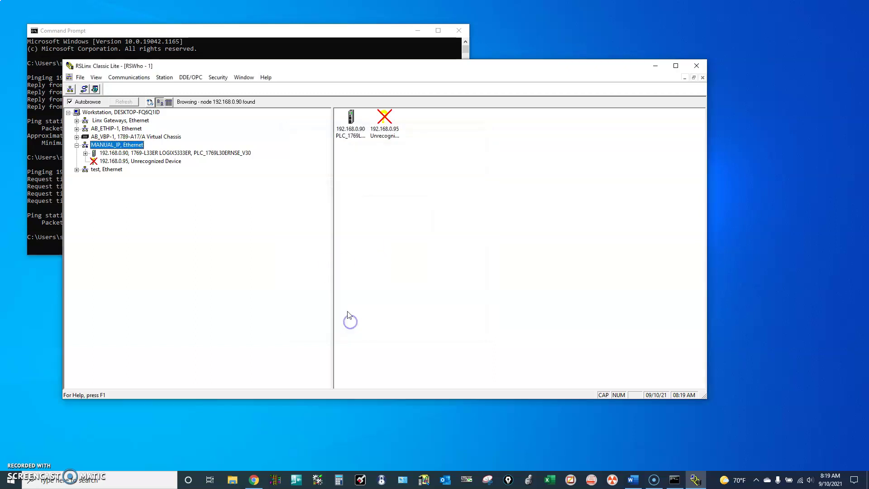
left_click(121, 169)
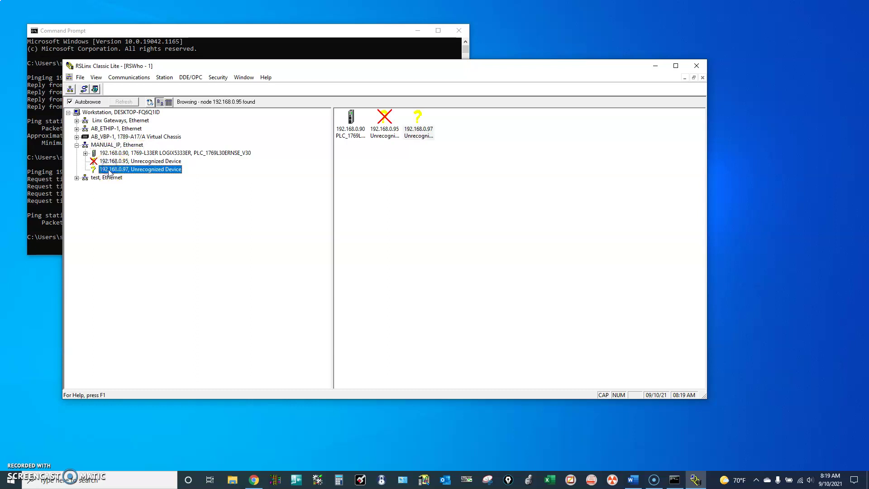